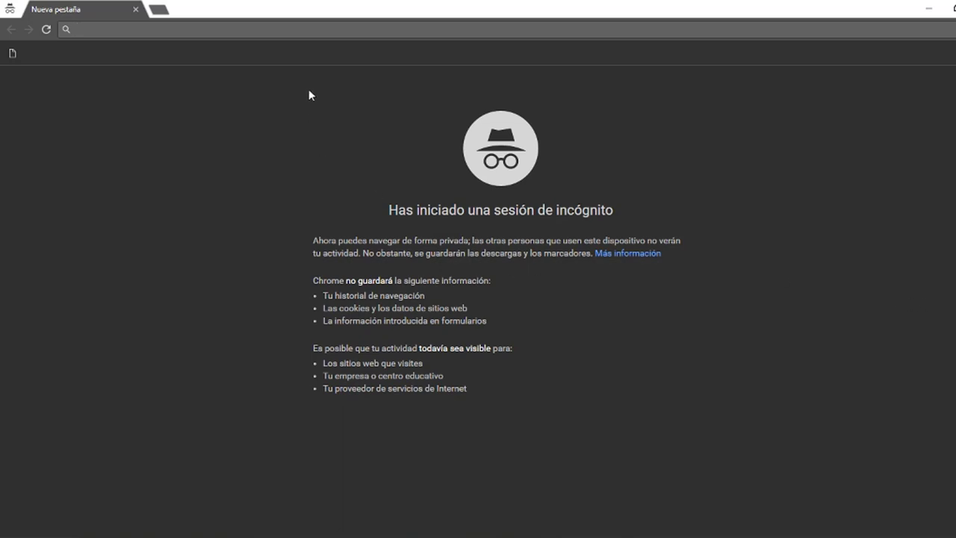
- Load eva.higiene.edu.uy in Chrome, correcting the misspelled address before going
type("eva")
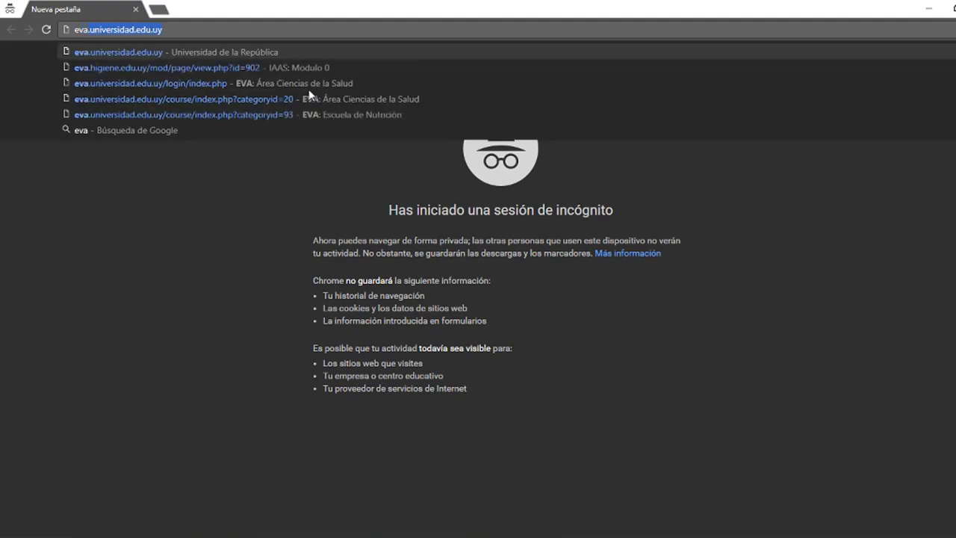
type(".higine")
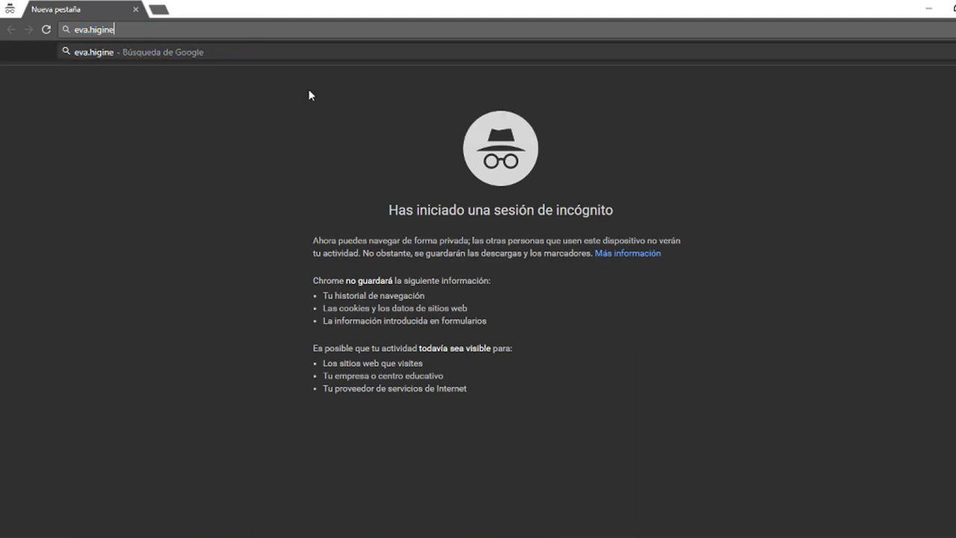
key("BackSpace")
key("BackSpace")
key("BackSpace")
key("BackSpace")
key("BackSpace")
key("BackSpace")
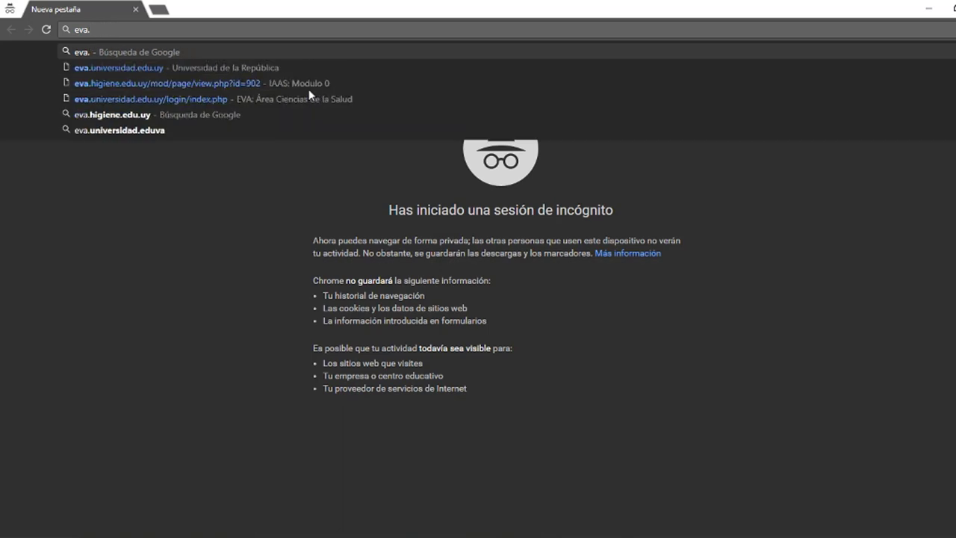
type("higiene")
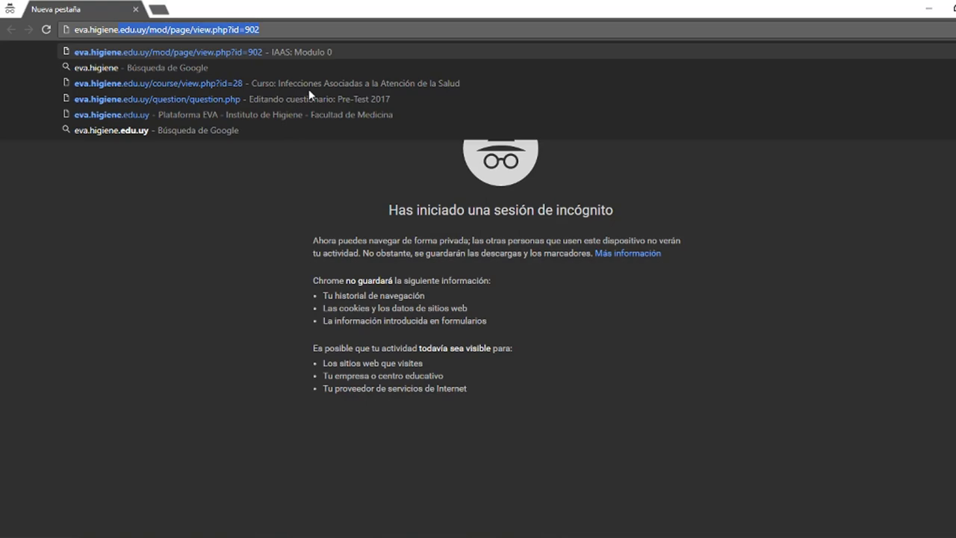
type(".edu.uy")
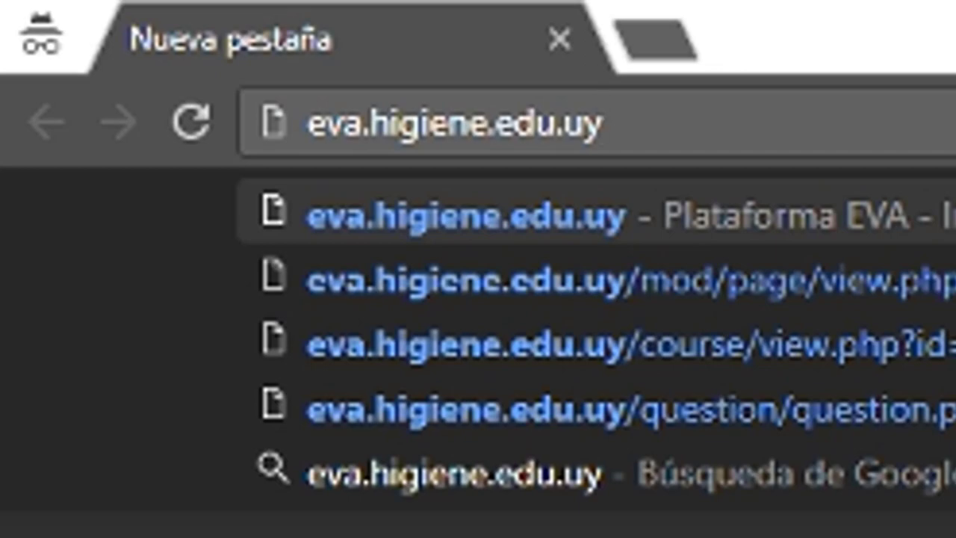
key("Return")
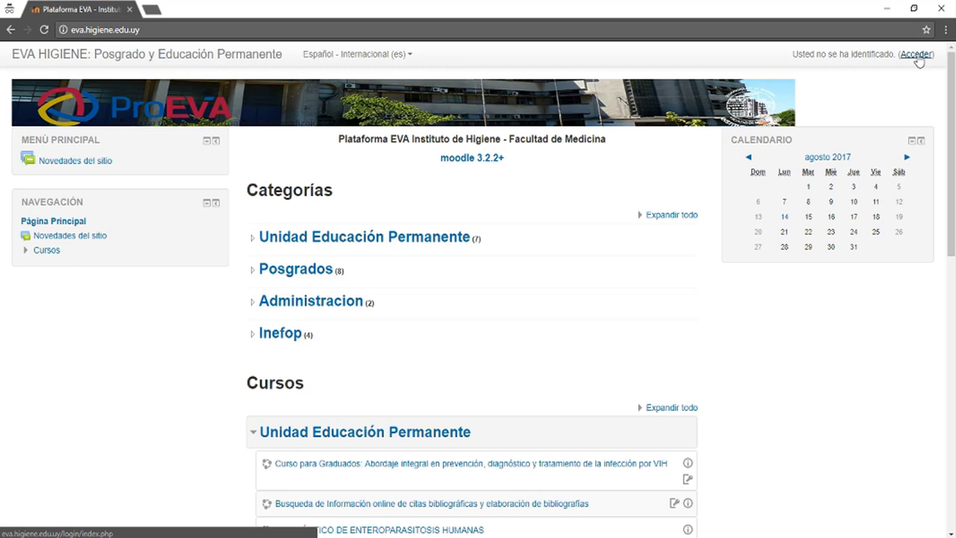
- Go through the Acceder login page to the Nueva cuenta sign-up form
left_click(916, 56)
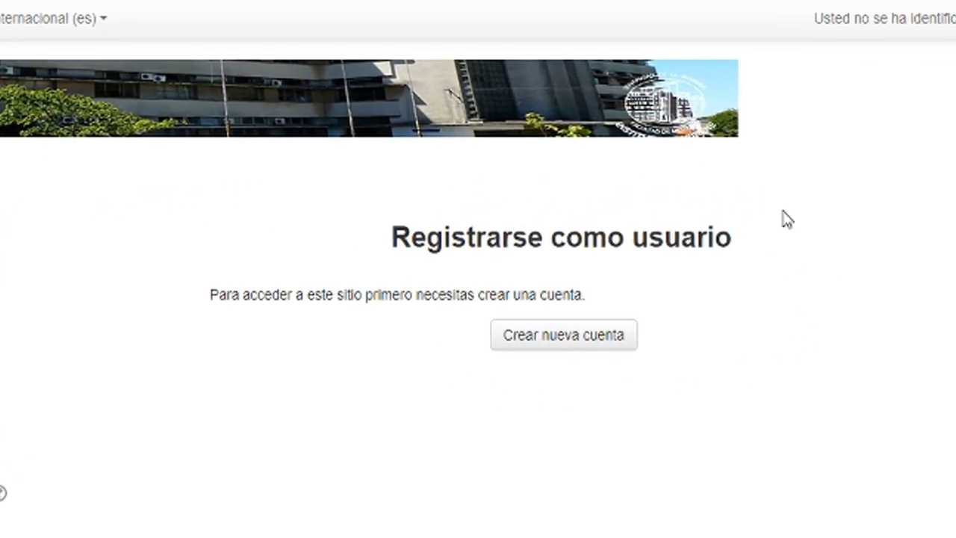
left_click(592, 352)
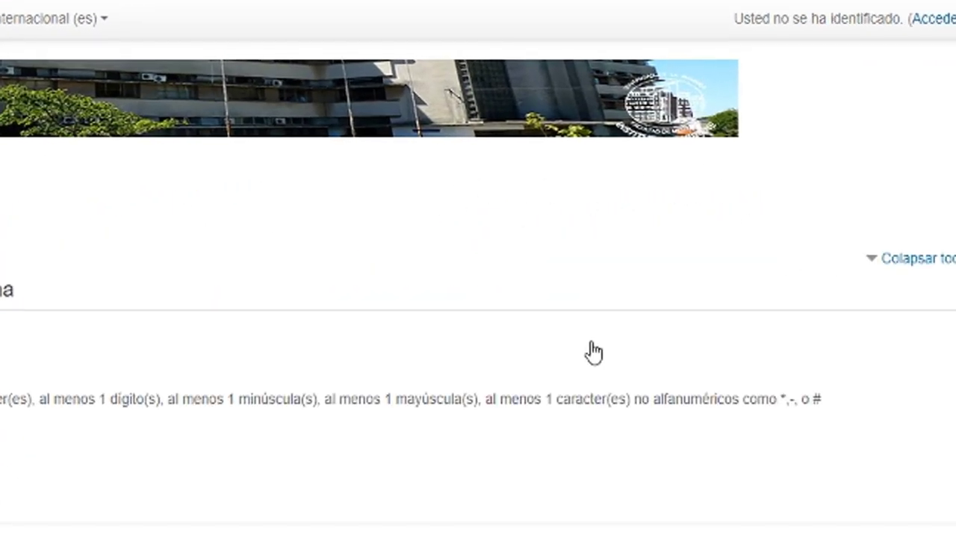
scroll(446, 376, "down", 2)
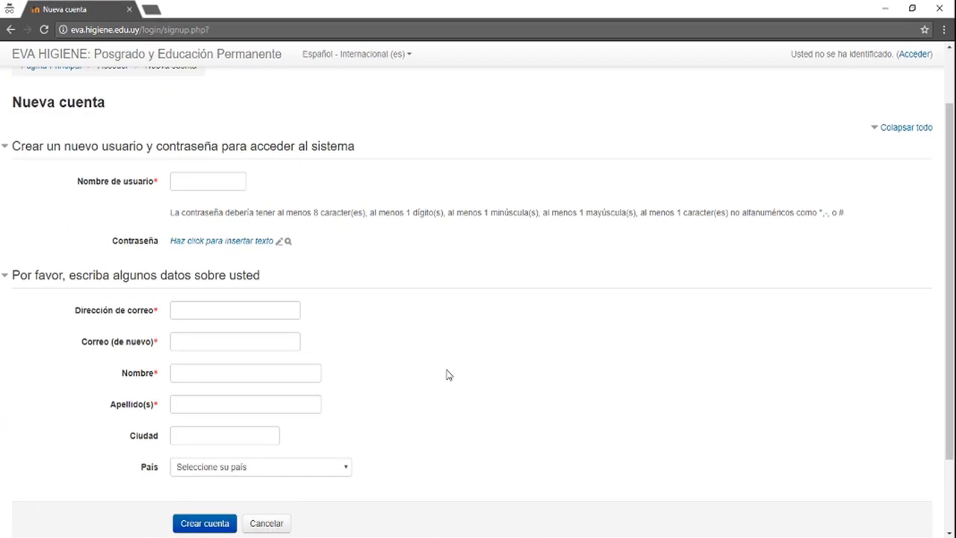
- Enter the account username in Nombre de usuario and bring up the password entry
left_click(218, 176)
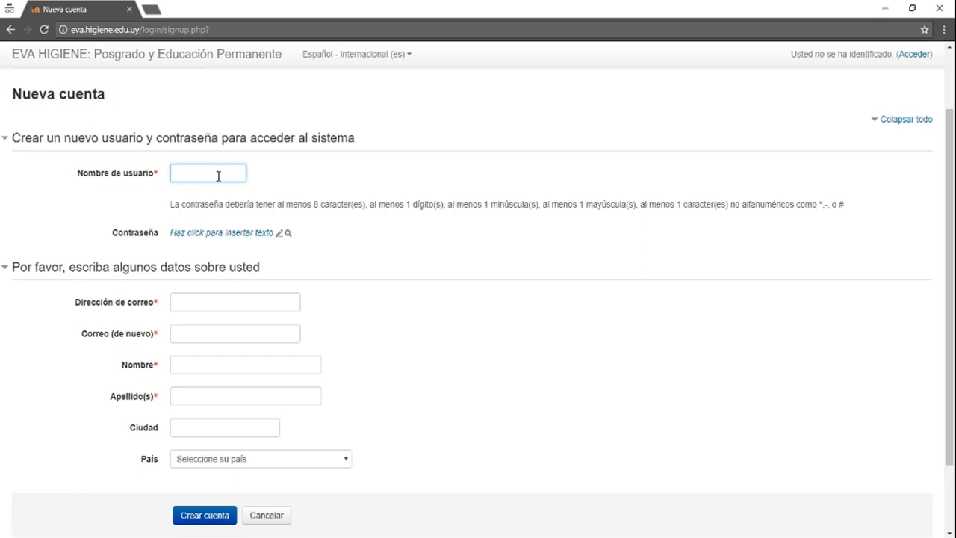
left_click(239, 237)
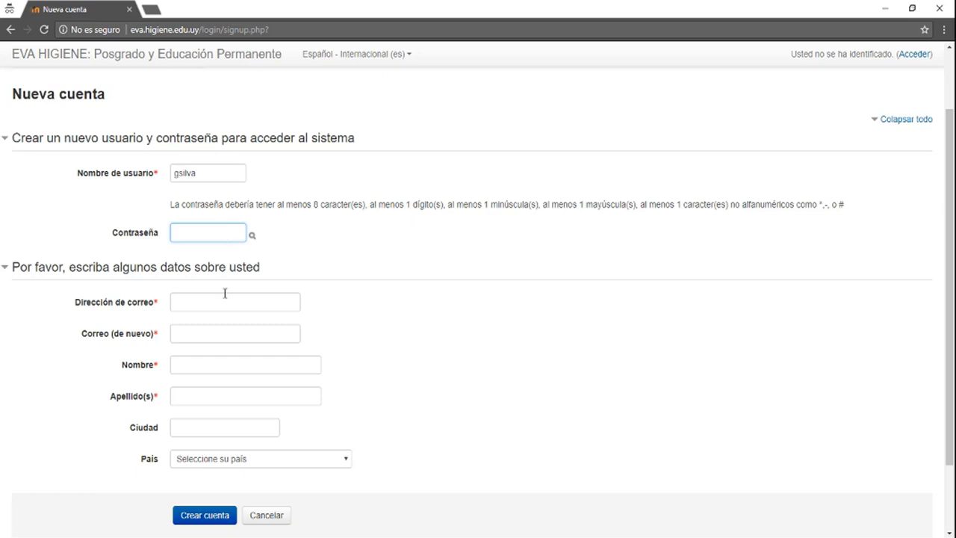
- Move through the sign-up fields down to País, closing the country list without choosing
left_click(224, 329)
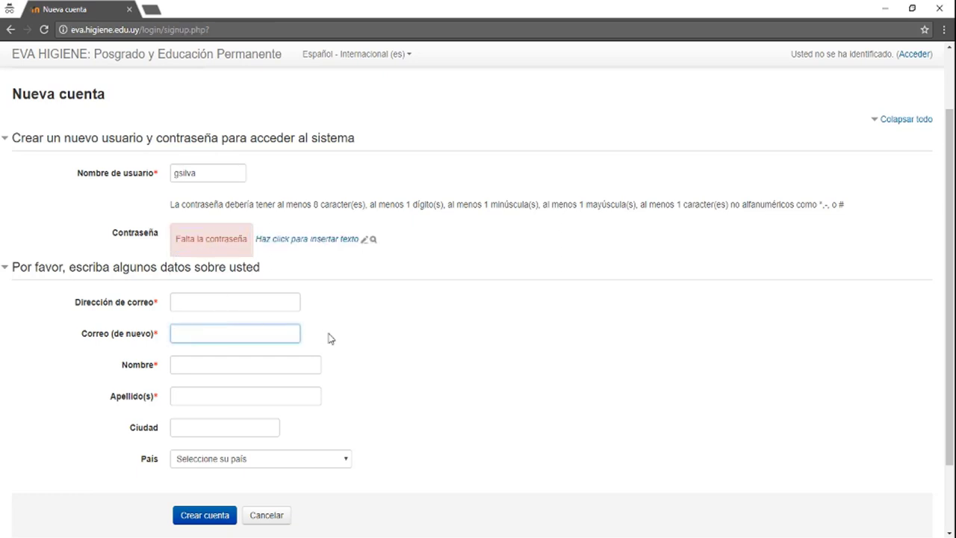
scroll(367, 363, "down", 1)
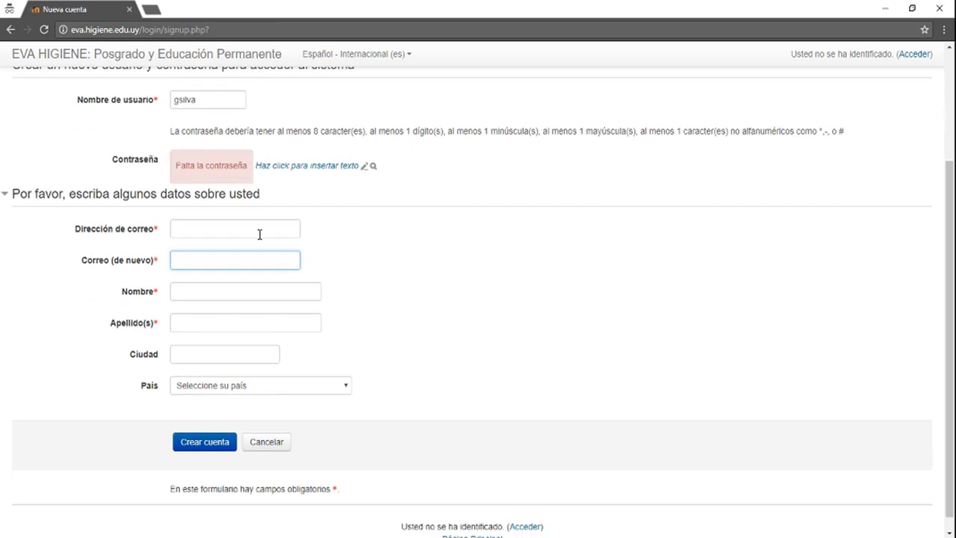
left_click(259, 235)
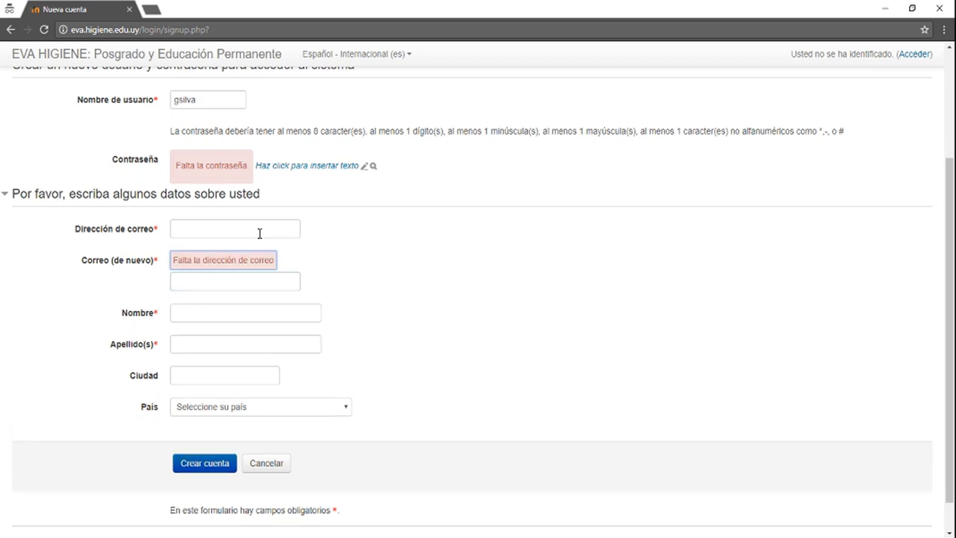
left_click(224, 321)
left_click(206, 339)
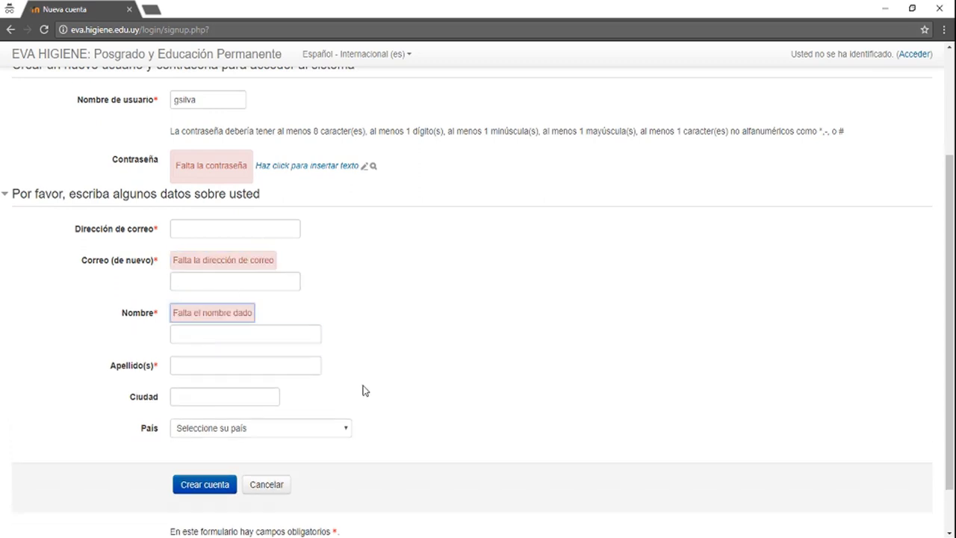
scroll(362, 391, "down", 1)
left_click(248, 340)
left_click(241, 378)
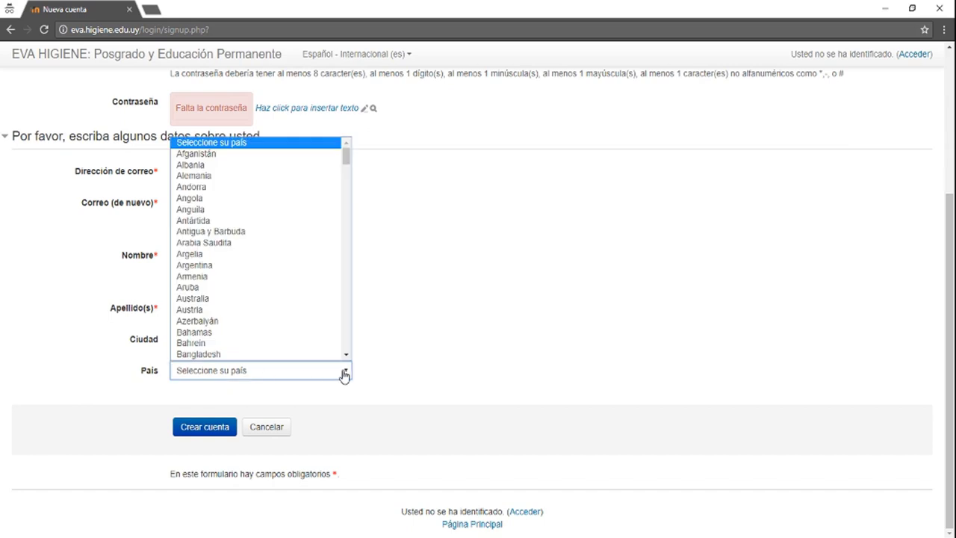
left_click(397, 366)
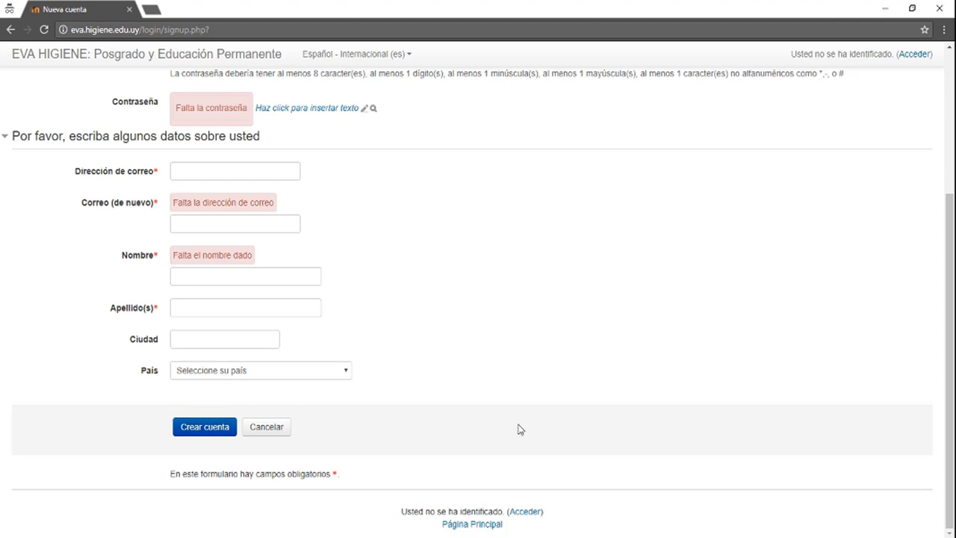
- Return to the e-mail confirmation field and scroll back to the top of the page
left_click(296, 229)
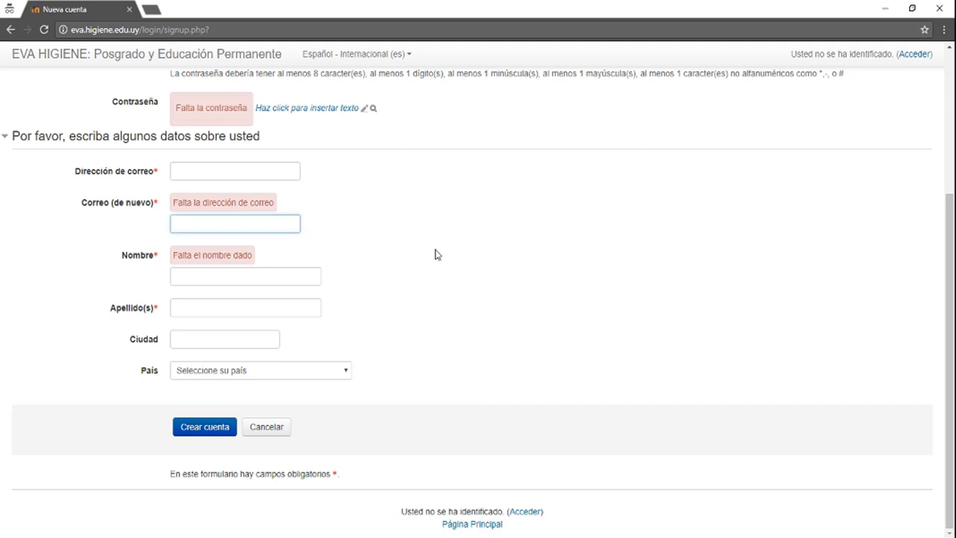
scroll(437, 254, "up", 1)
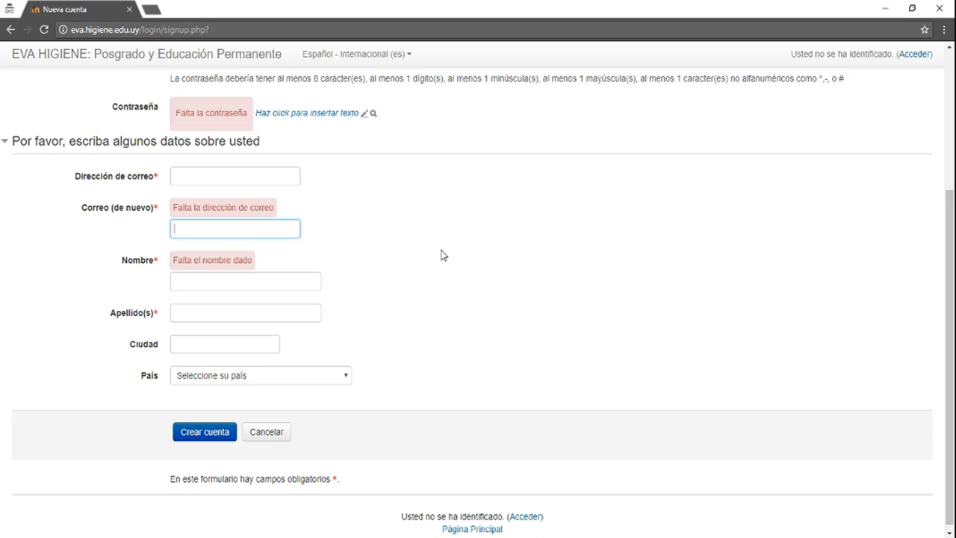
scroll(440, 256, "up", 2)
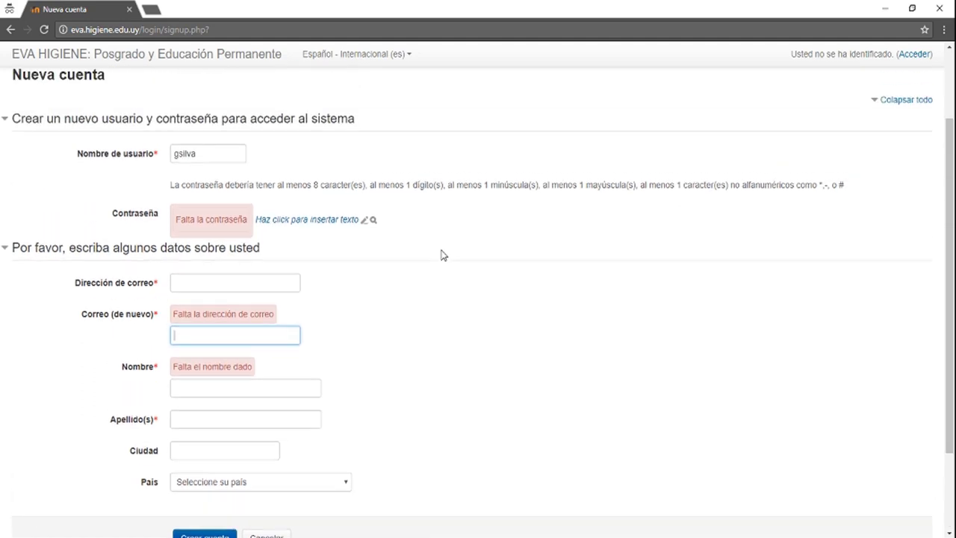
scroll(441, 256, "up", 2)
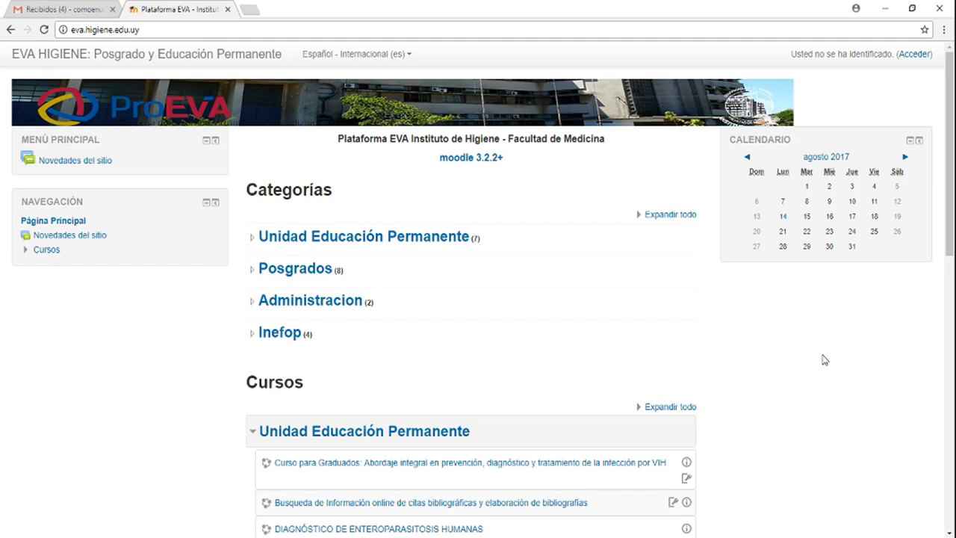
- Log in on the Acceder page using the browser's saved username and password
left_click(915, 54)
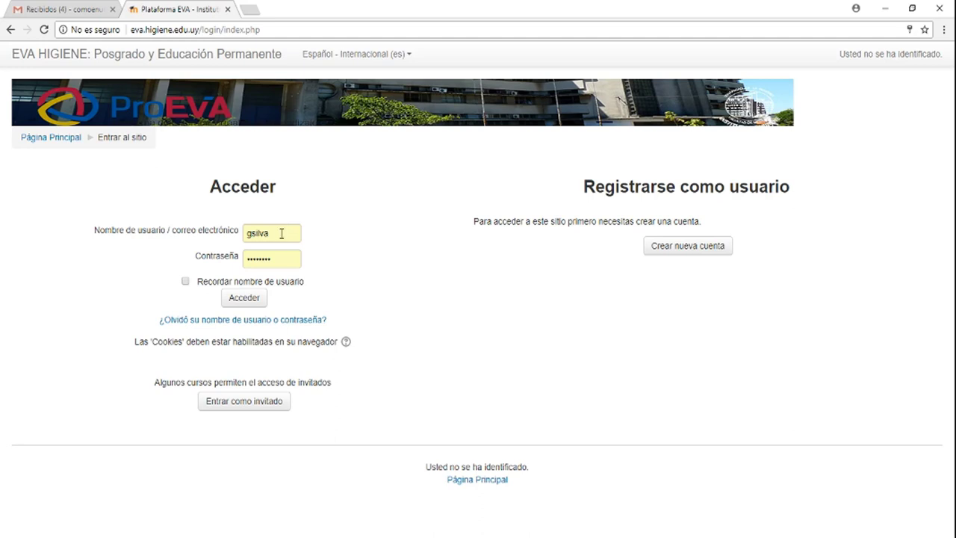
double_click(282, 233)
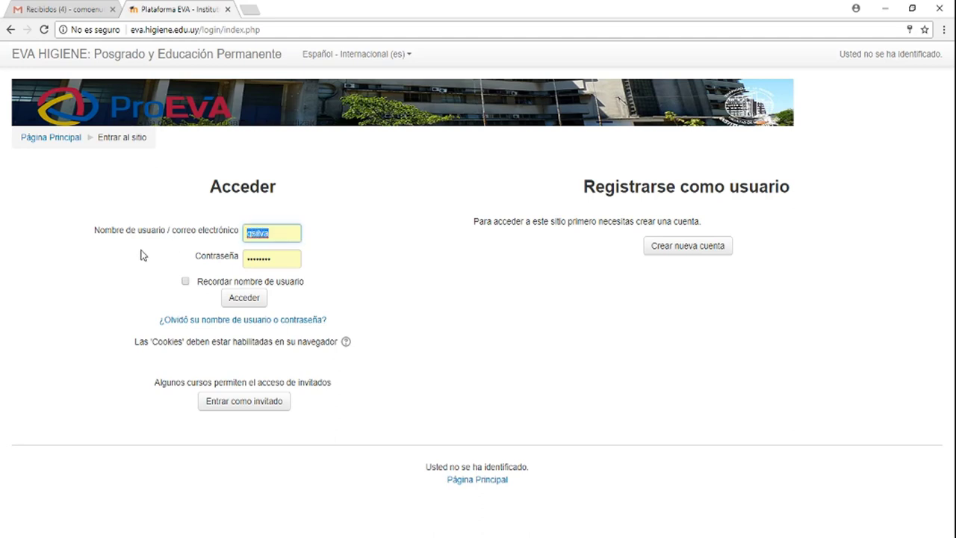
left_click(299, 309)
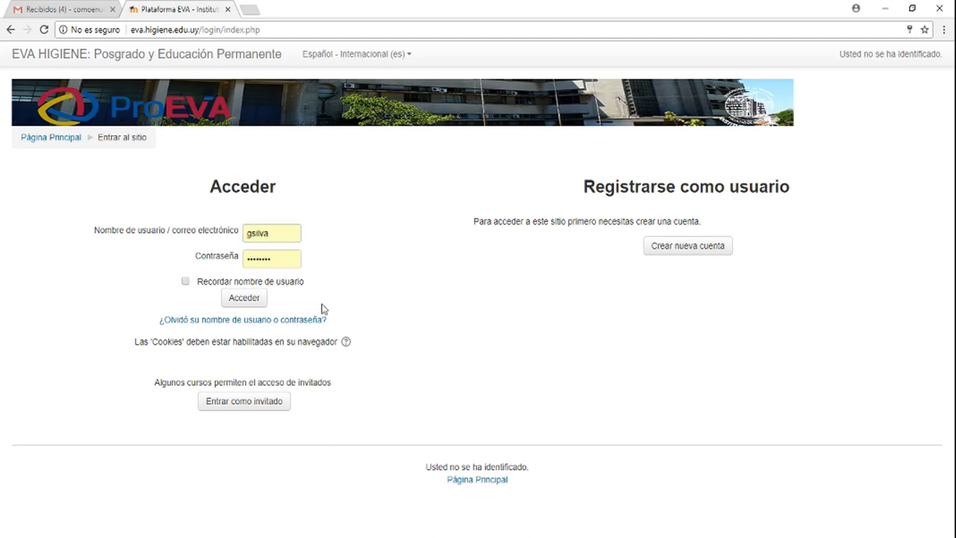
left_click(244, 297)
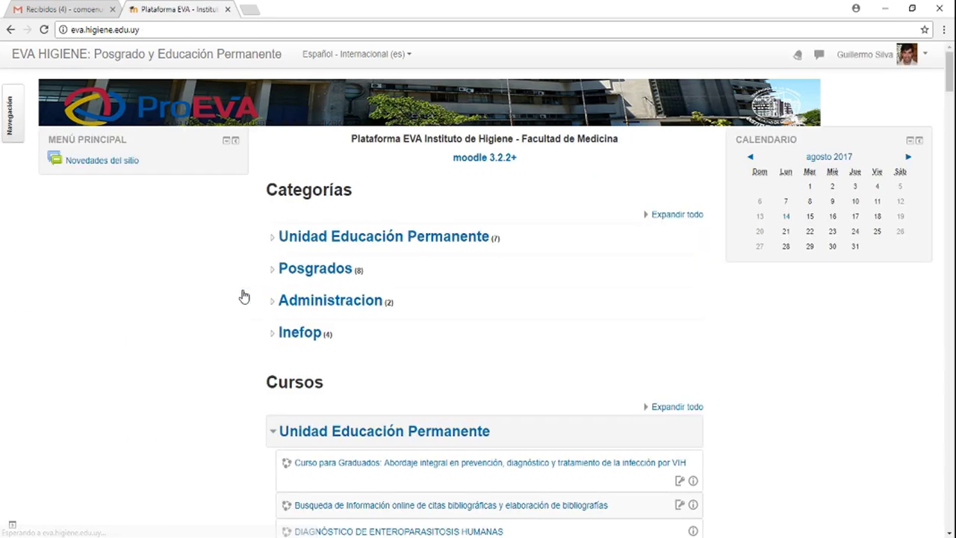
- Scroll the logged-in home page down to the Unidad Educación Permanente course list
scroll(583, 348, "down", 1)
scroll(583, 348, "down", 2)
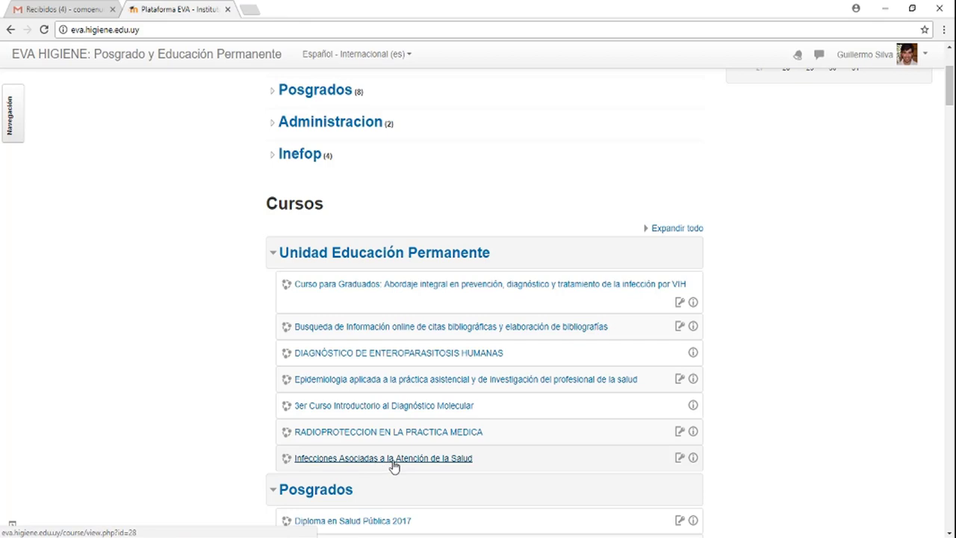
- Open Infecciones Asociadas a la Atención de la Salud and scroll through modules 0–VIII and Evaluación
left_click(393, 466)
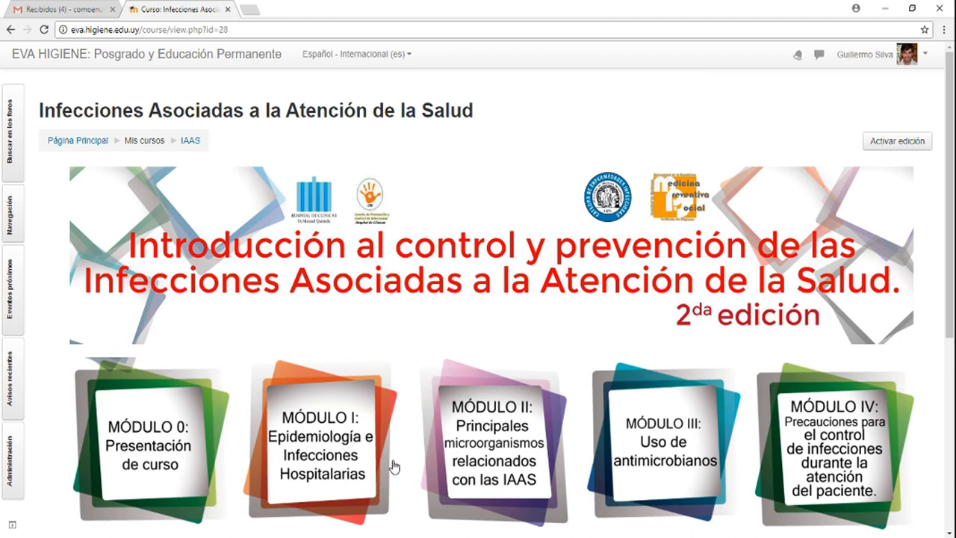
scroll(393, 466, "down", 3)
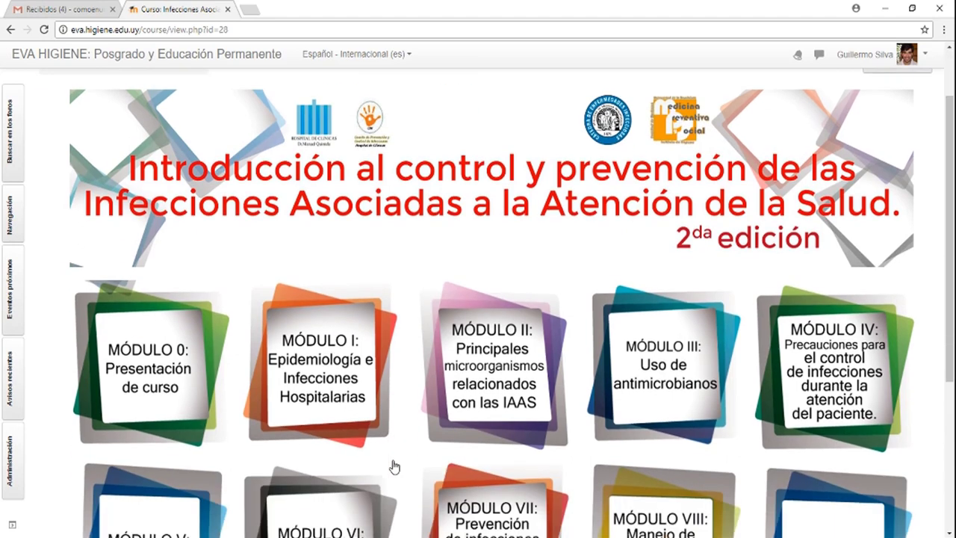
scroll(393, 467, "up", 1)
scroll(394, 467, "down", 2)
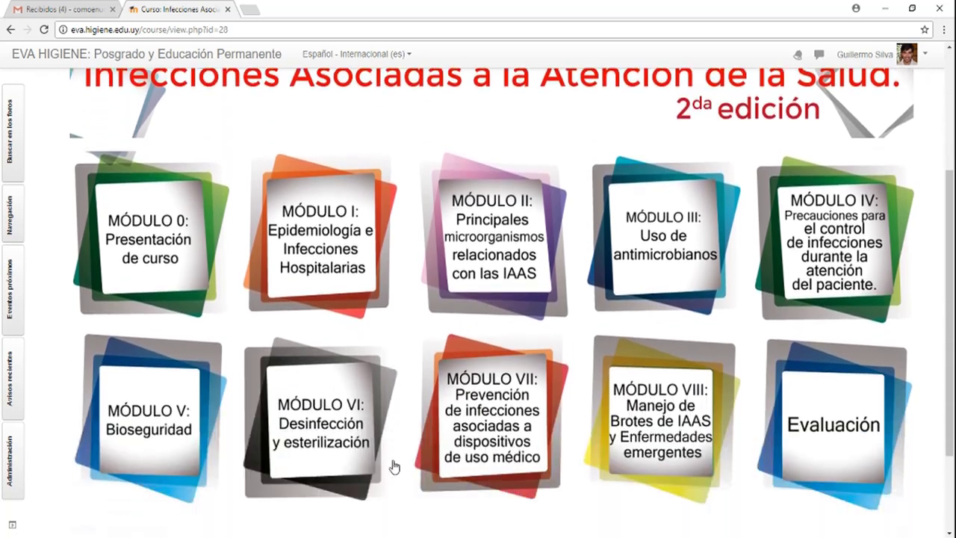